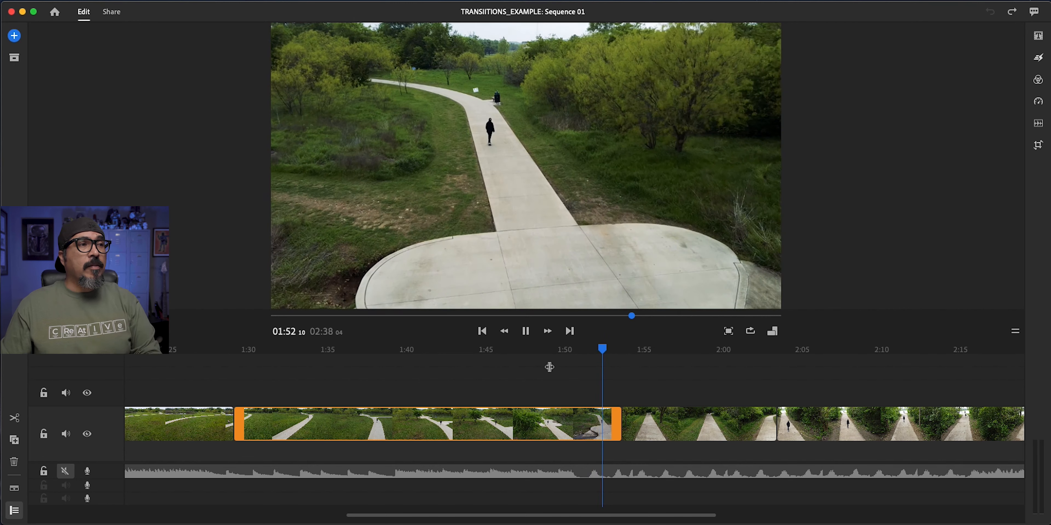
# Step: Split the selected path clip at 01:53:00 and delete the short leftover piece after the cut, closing the gap
pyautogui.press('space')
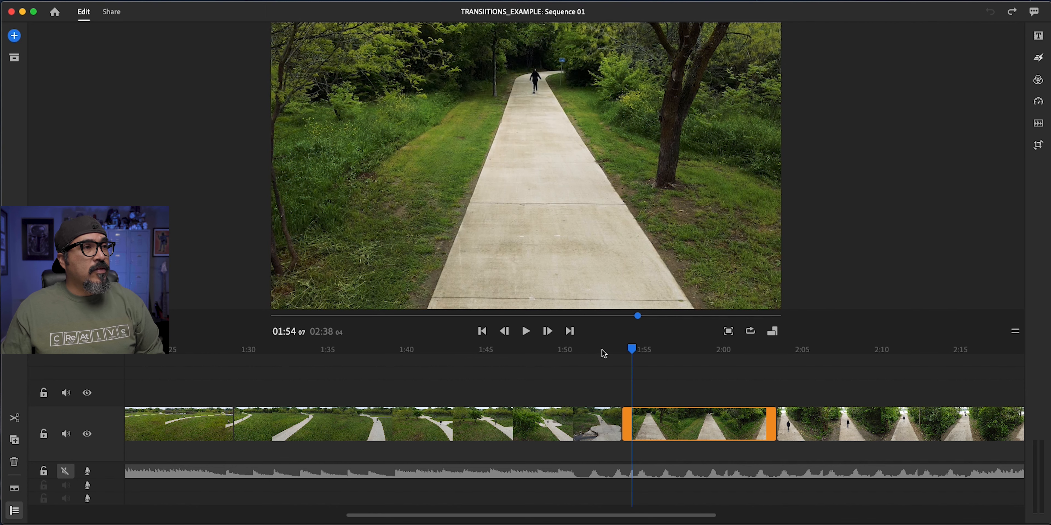
pyautogui.moveTo(609, 352); pyautogui.dragTo(611, 350)
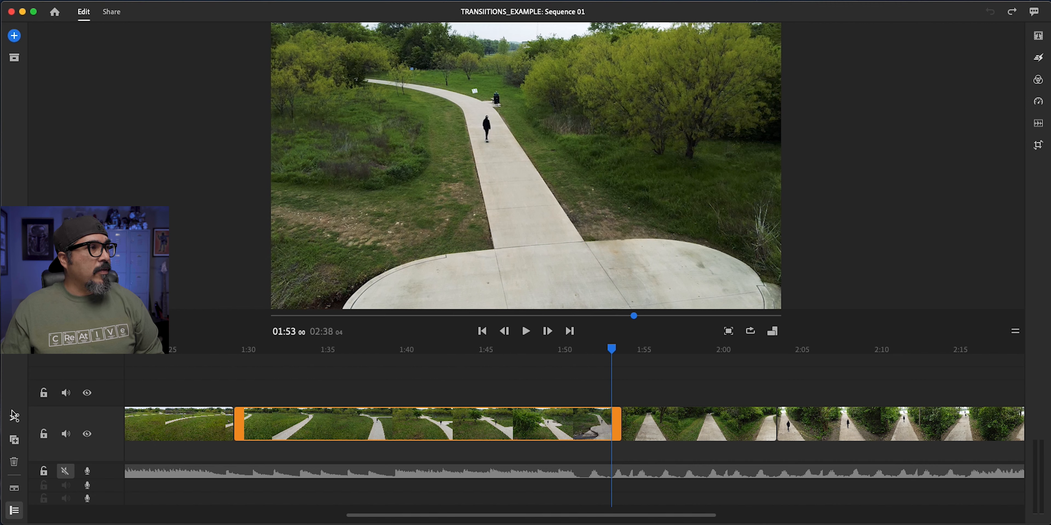
pyautogui.click(15, 419)
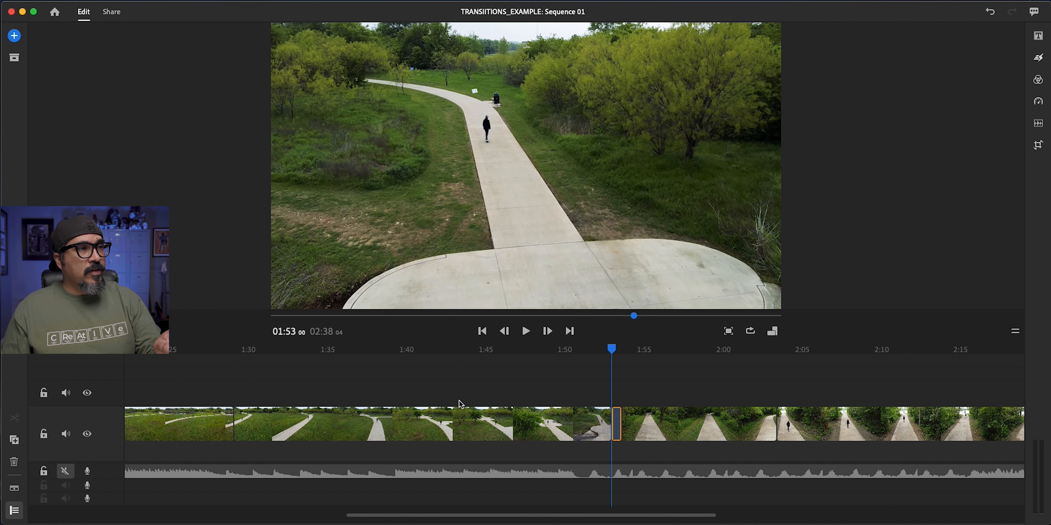
pyautogui.press('Delete')
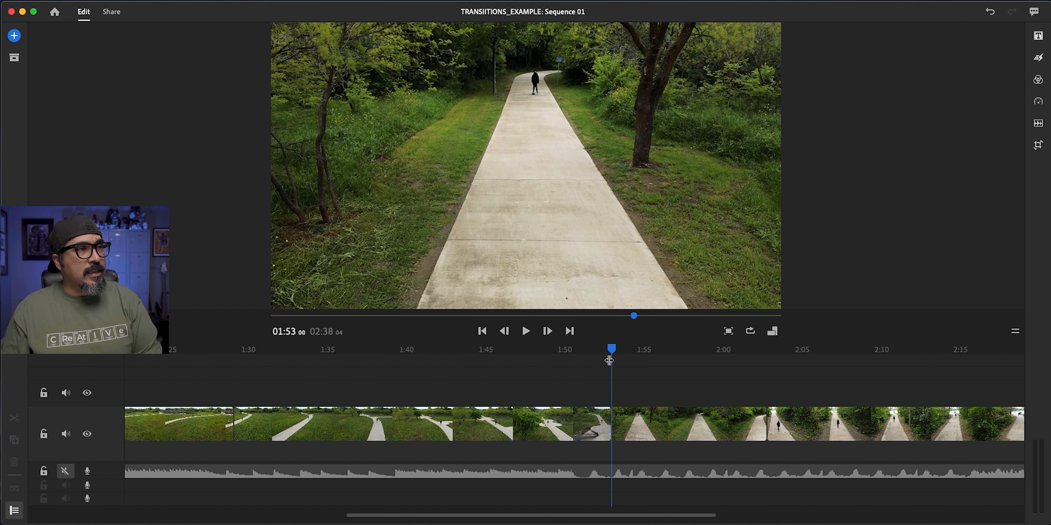
# Step: Play back the plain cut at 01:53 from shortly before it until just after it
pyautogui.click(586, 350)
pyautogui.press('space')
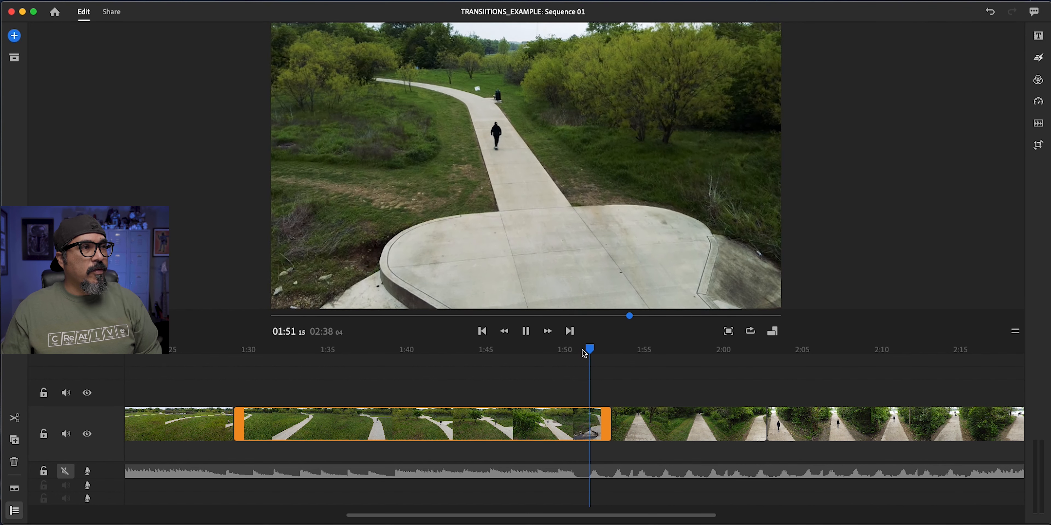
pyautogui.press('space')
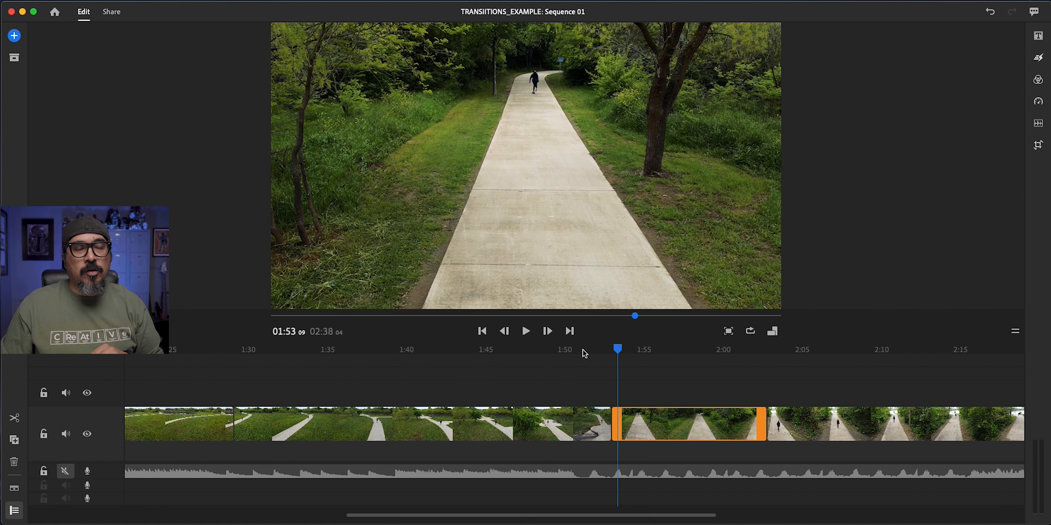
# Step: Apply the Cross Dissolve transition to the clip between 01:53 and 02:03, and play through both of its ends
pyautogui.click(1036, 60)
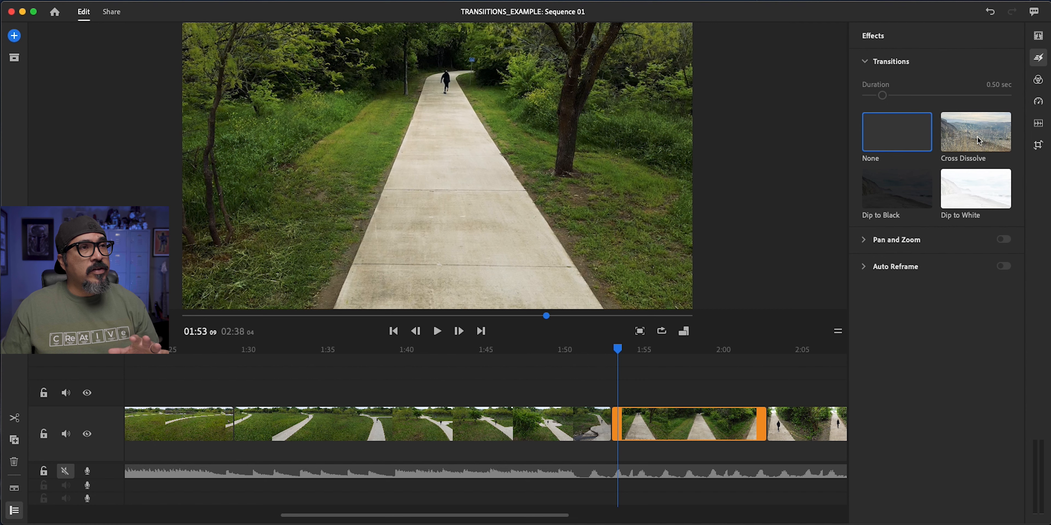
pyautogui.click(978, 141)
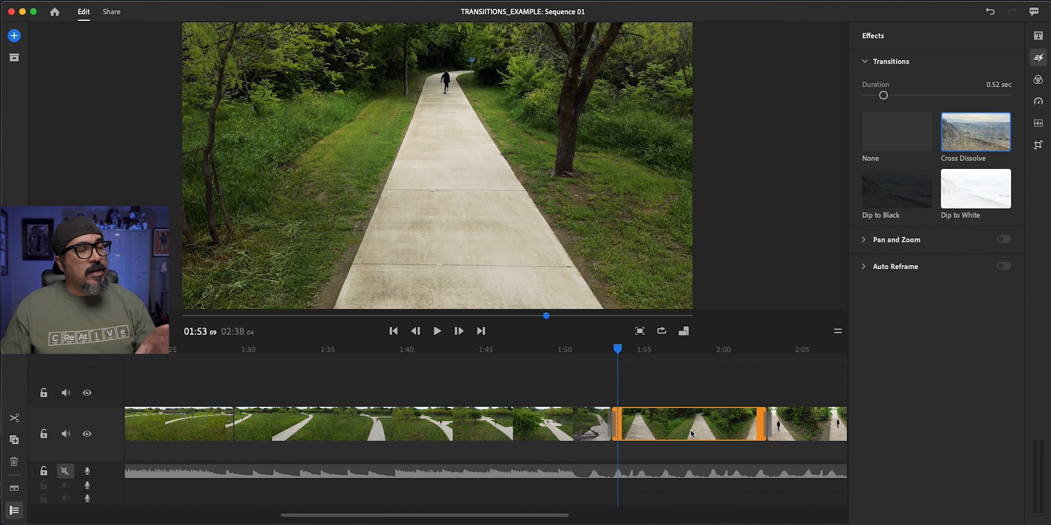
pyautogui.click(690, 429)
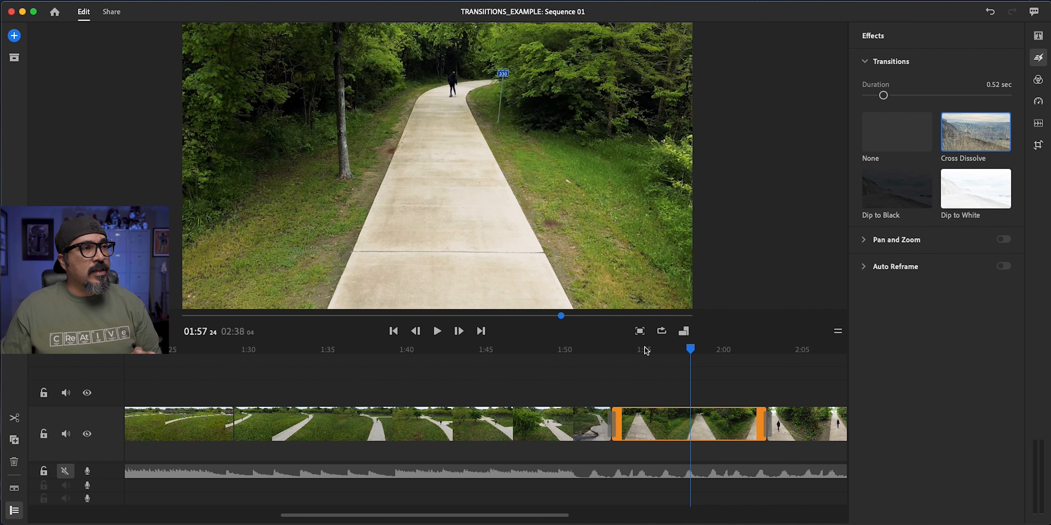
pyautogui.click(596, 357)
pyautogui.press('space')
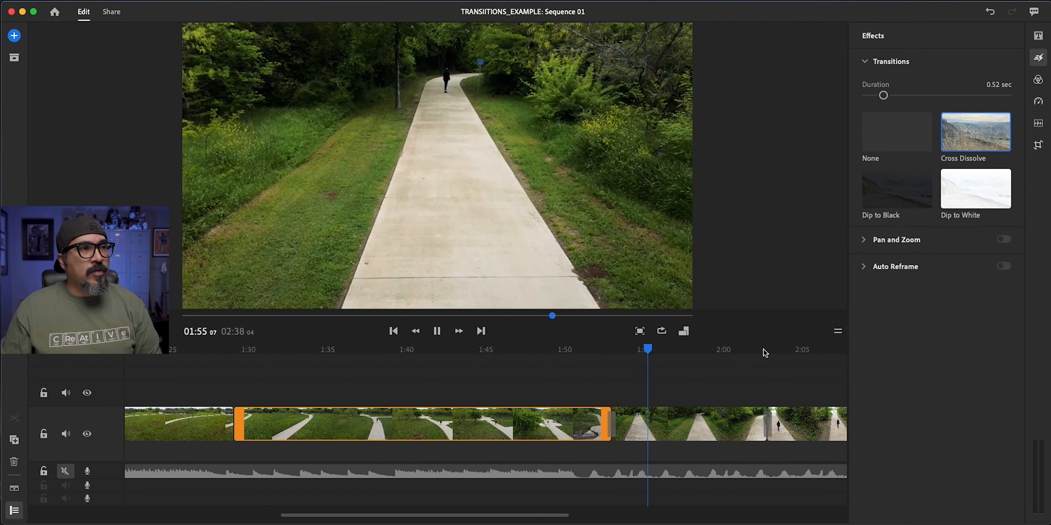
pyautogui.click(748, 352)
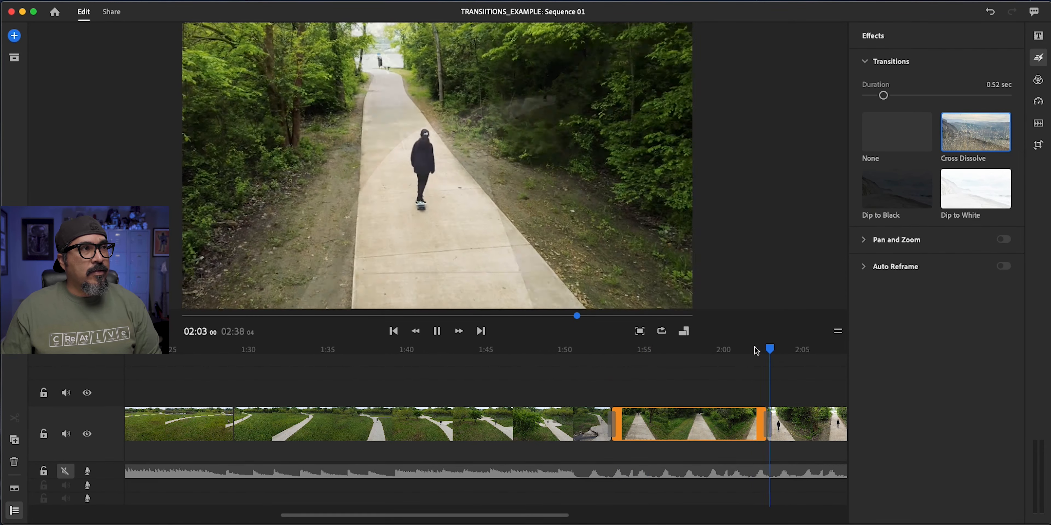
pyautogui.press('space')
# Step: Change the same clip's transitions to Dip to Black and play through its end near 02:03
pyautogui.click(698, 425)
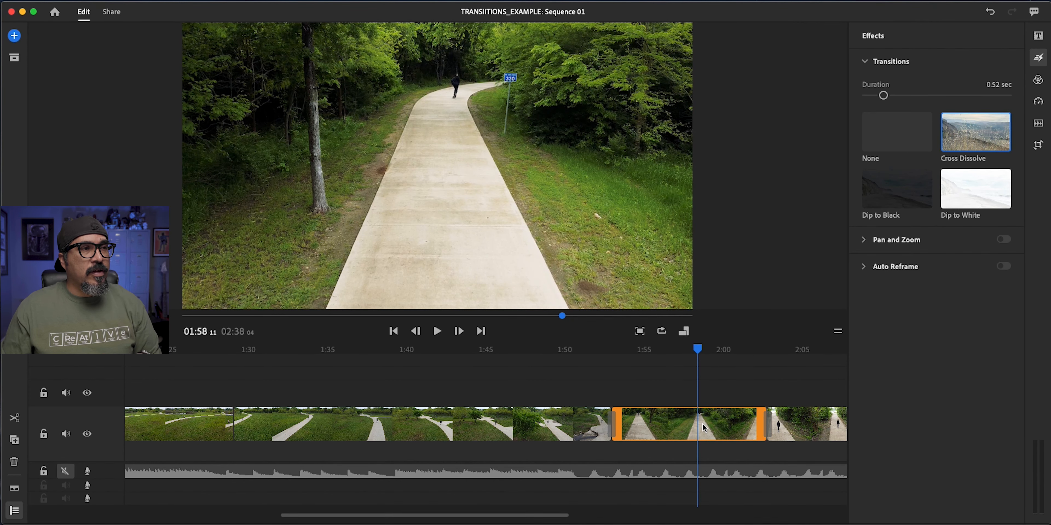
pyautogui.click(745, 351)
pyautogui.press('space')
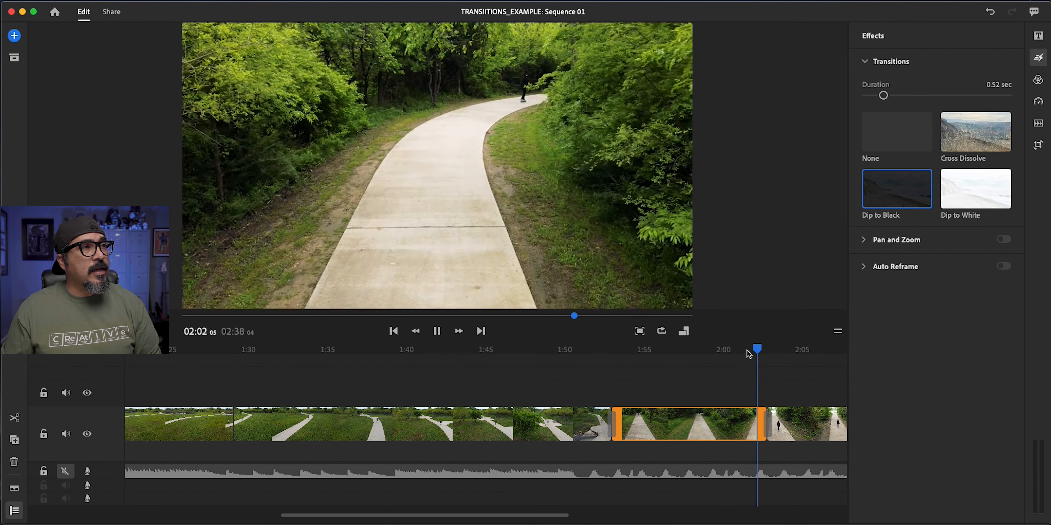
pyautogui.press('space')
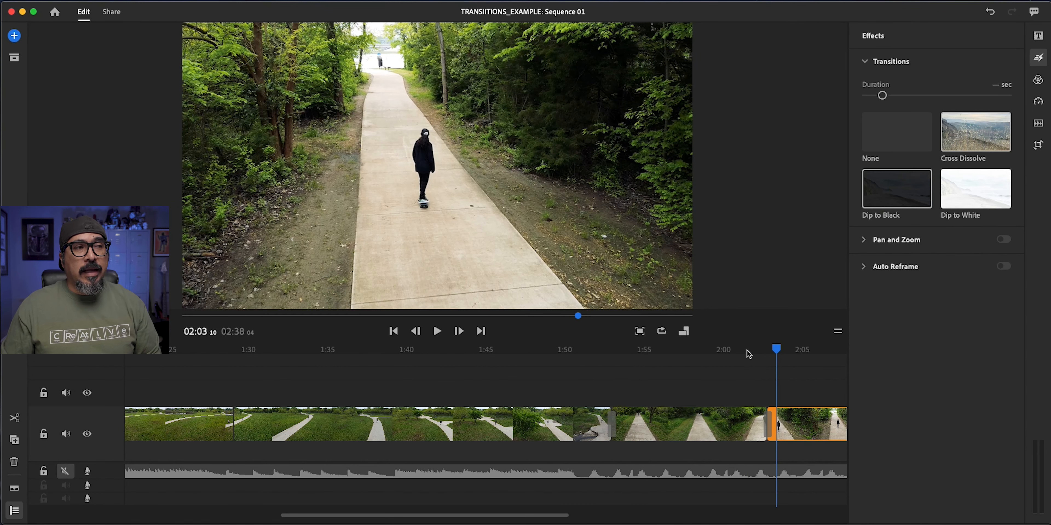
# Step: Switch the same clip's transitions to Dip to White and preview its end near 02:03
pyautogui.click(699, 432)
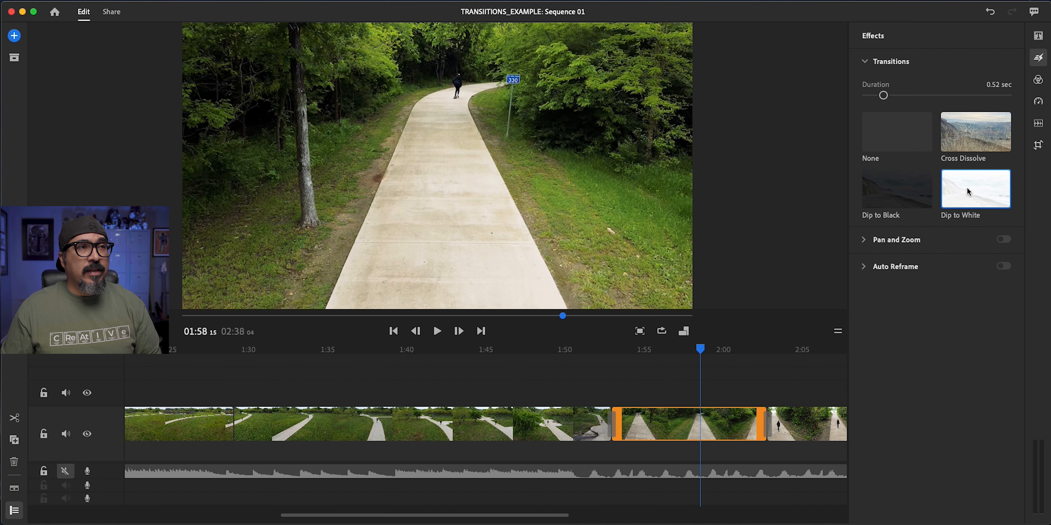
pyautogui.click(753, 349)
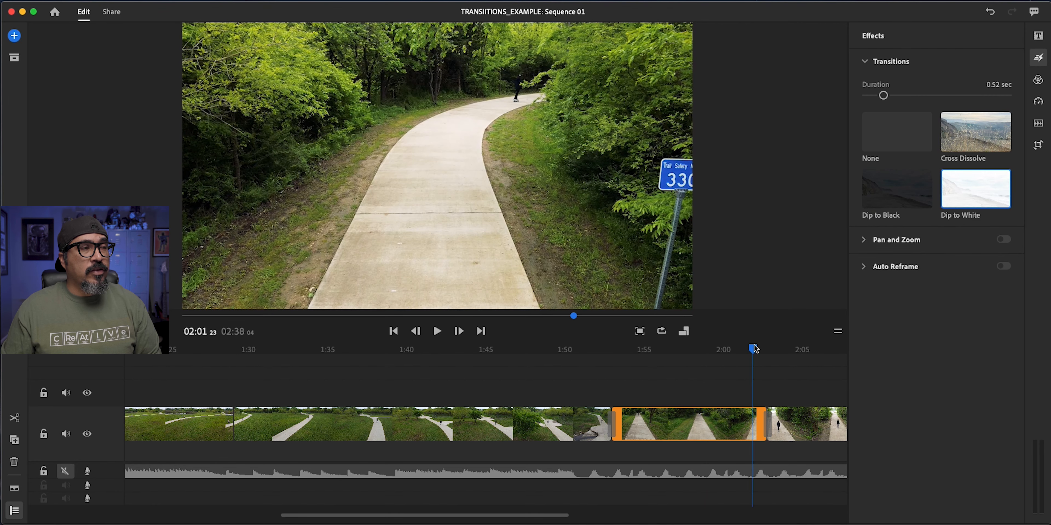
pyautogui.press('space')
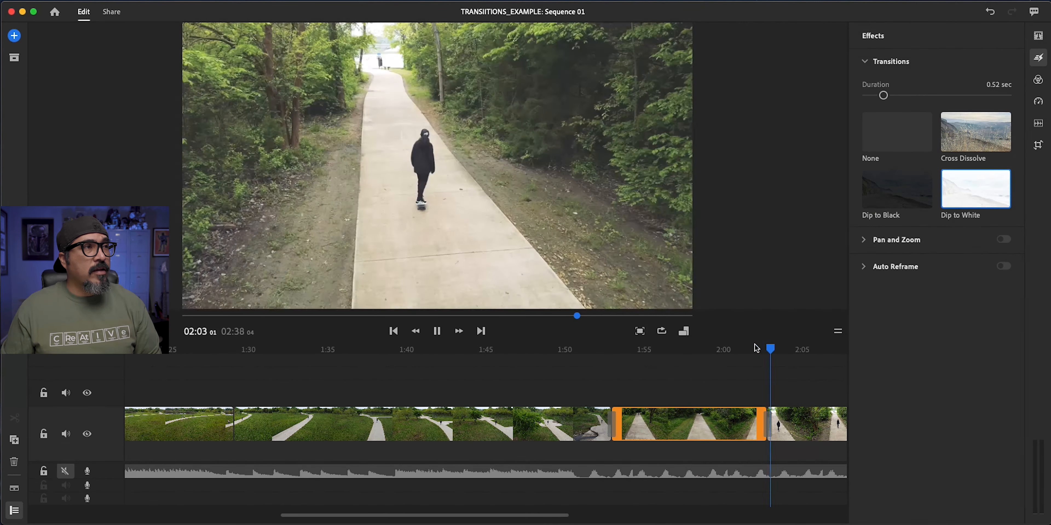
pyautogui.click(738, 349)
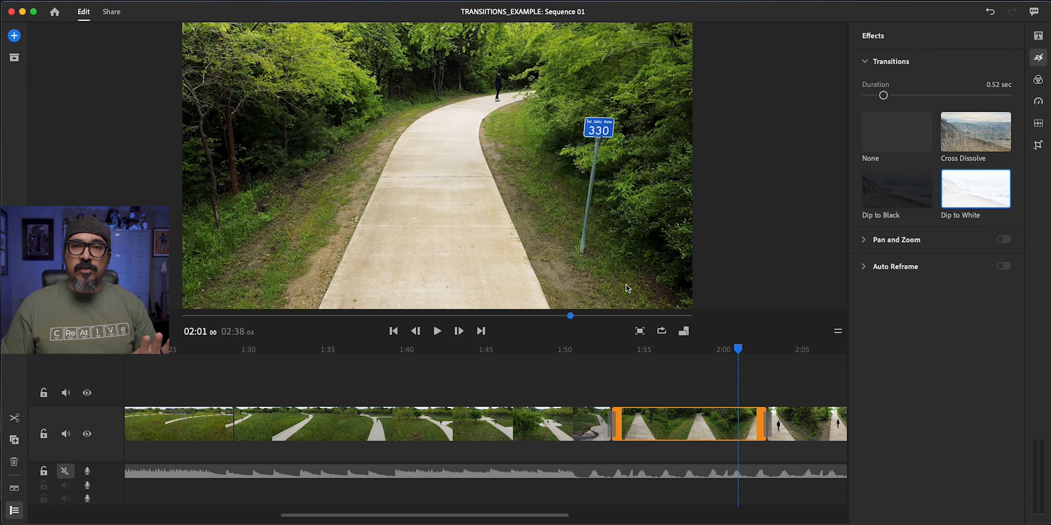
# Step: Select the two neighbouring clips from 01:29 to 02:03 together and apply Cross Dissolve to all their edges
pyautogui.moveTo(678, 379); pyautogui.dragTo(549, 424)
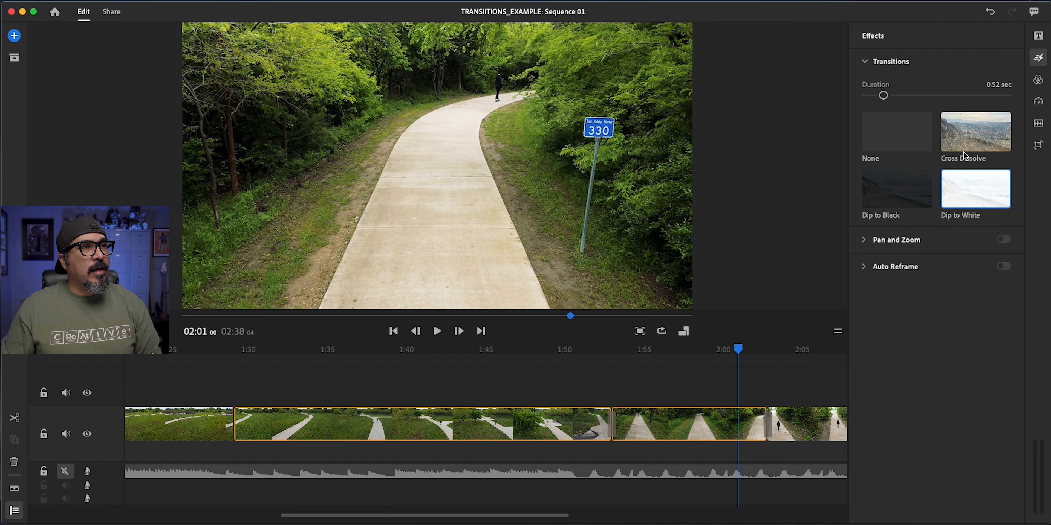
pyautogui.click(971, 143)
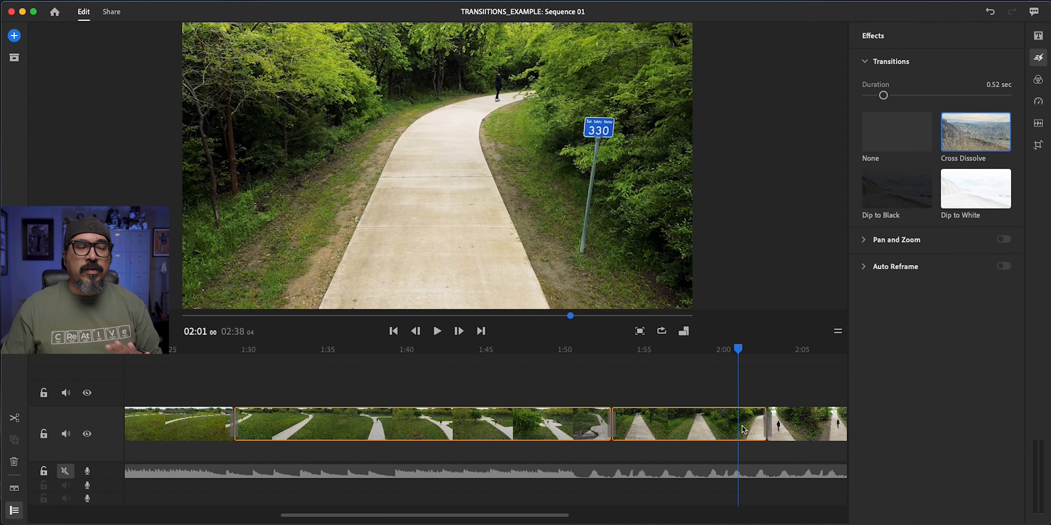
pyautogui.click(240, 432)
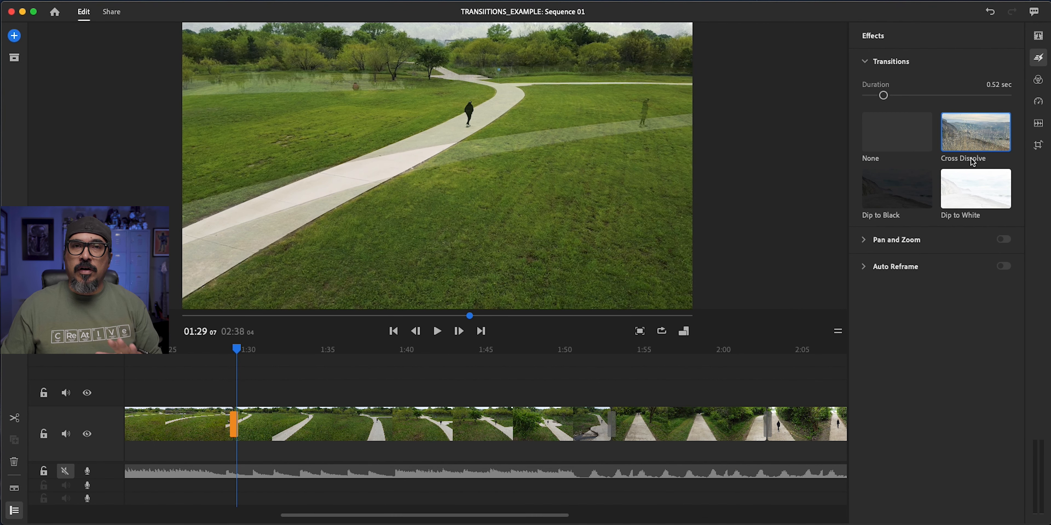
# Step: Change the transition at 01:53 to Dip to Black and the transition near 02:03 to Dip to White
pyautogui.click(613, 424)
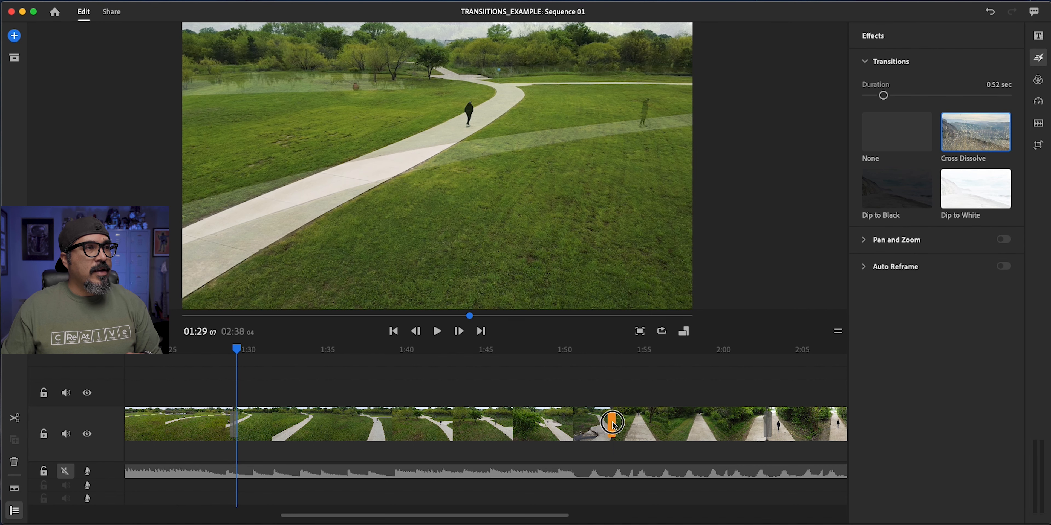
pyautogui.click(875, 203)
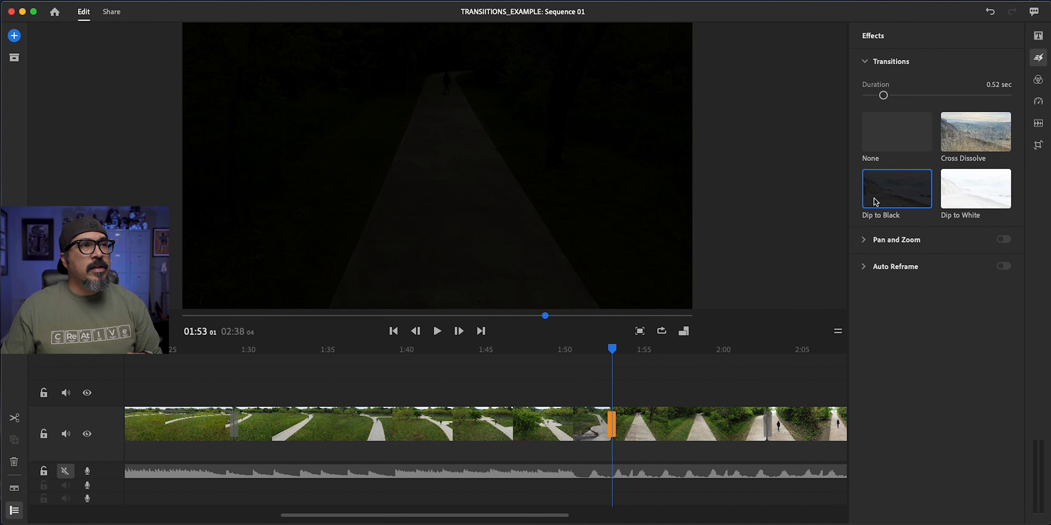
pyautogui.click(766, 426)
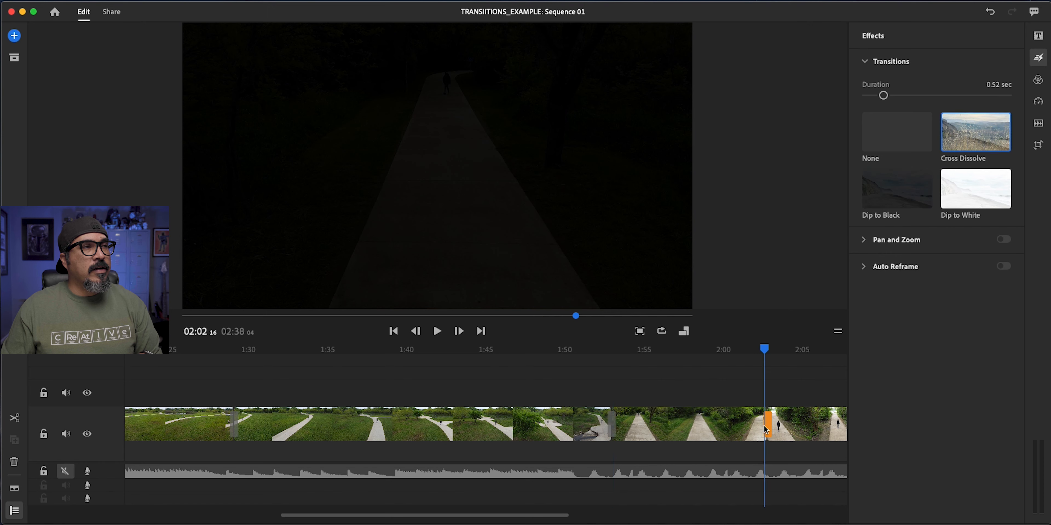
pyautogui.click(986, 206)
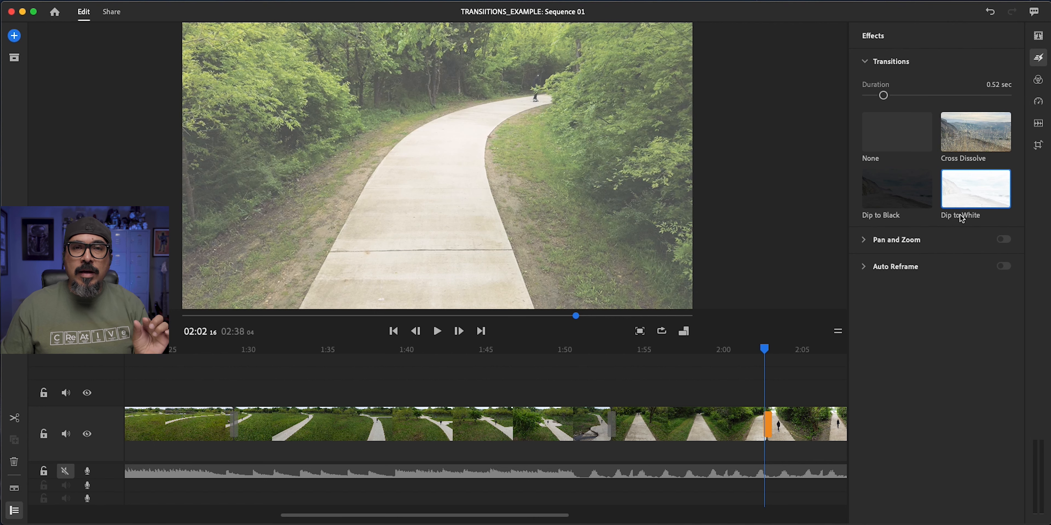
# Step: Play back the three transitions near 01:29, 01:53 and 02:03 one after another
pyautogui.click(225, 354)
pyautogui.press('space')
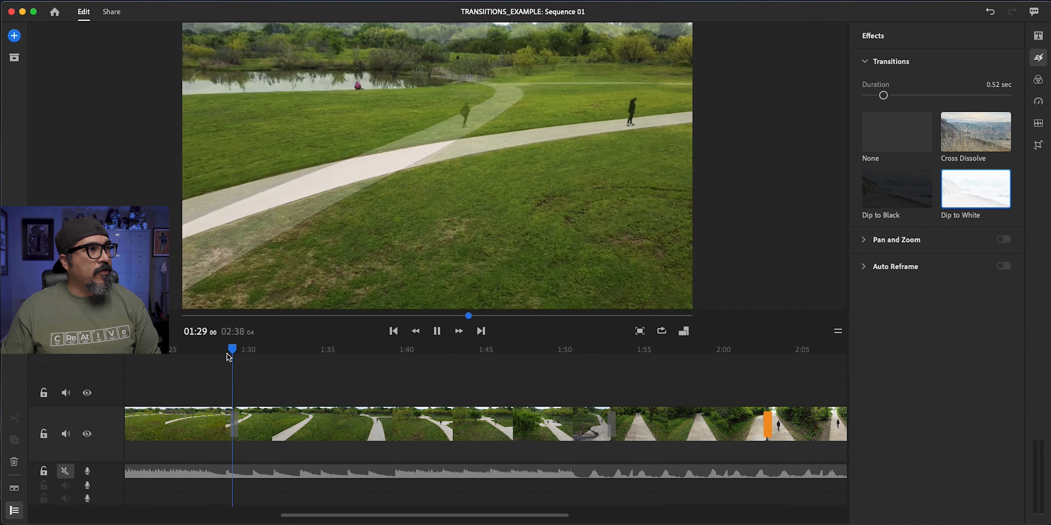
pyautogui.press('space')
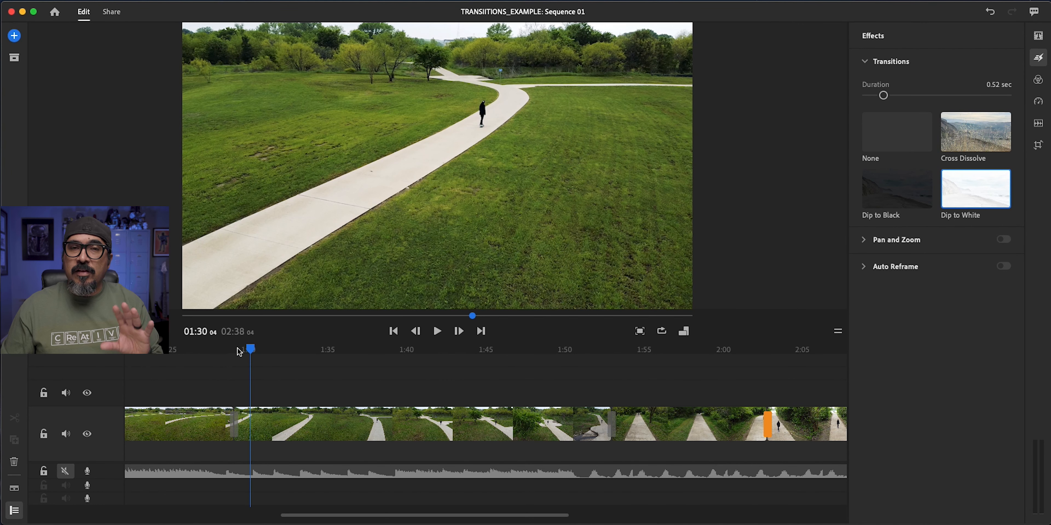
pyautogui.click(596, 356)
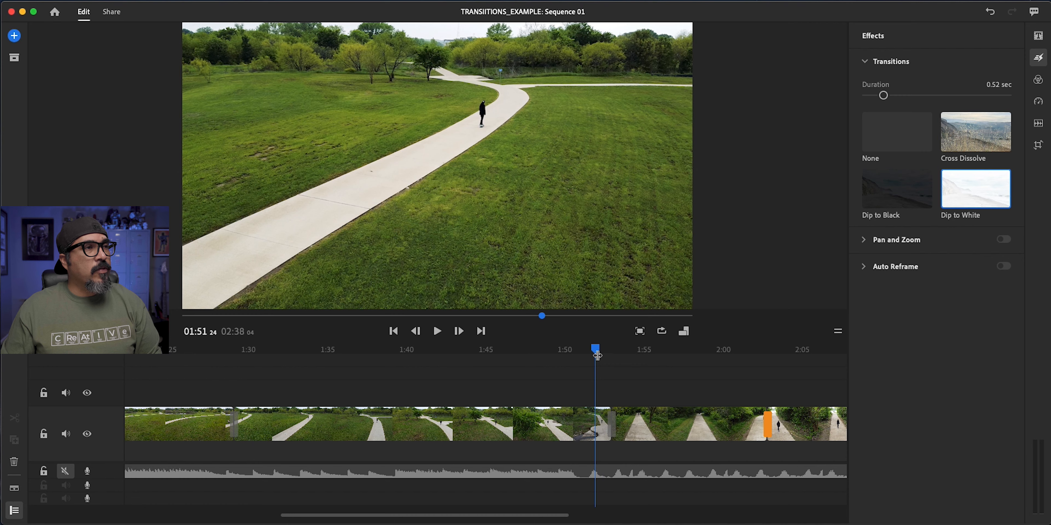
pyautogui.press('space')
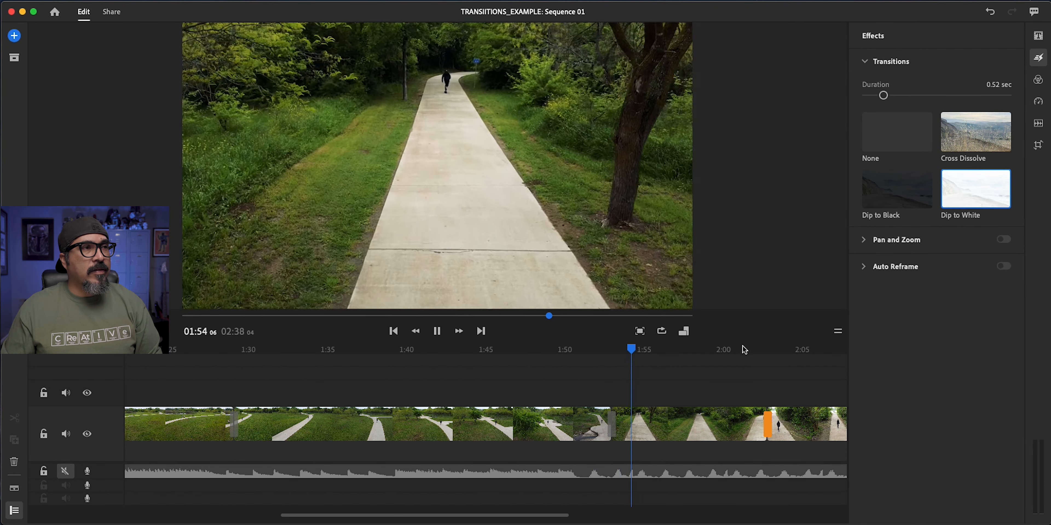
pyautogui.click(751, 353)
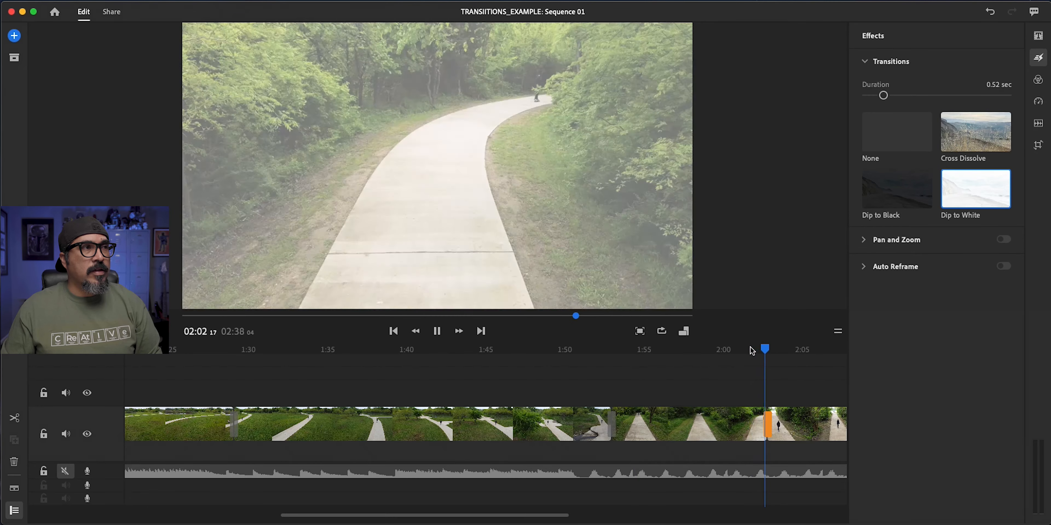
pyautogui.press('space')
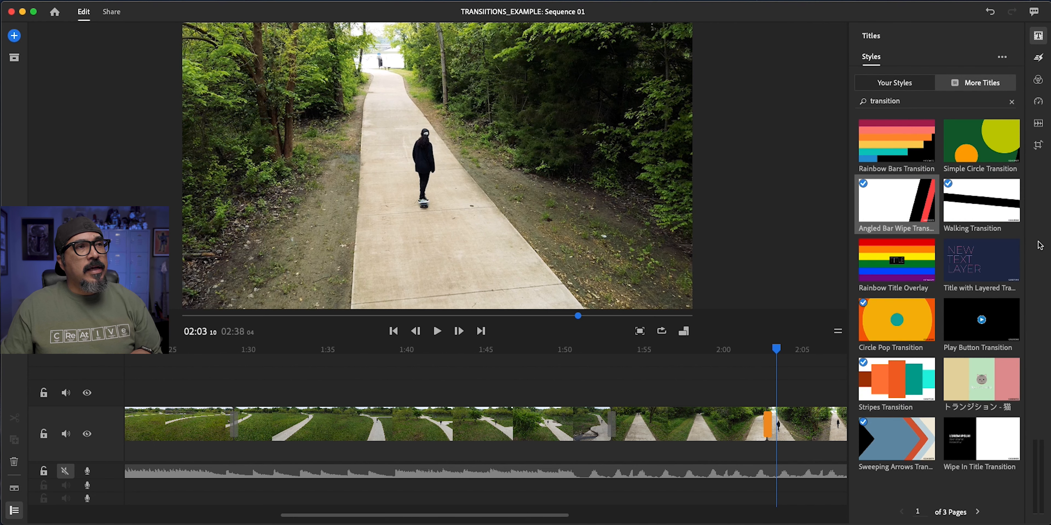
# Step: Look through the user's own title styles to the end of the list, and return to the additional titles filtered by "transition"
pyautogui.click(927, 82)
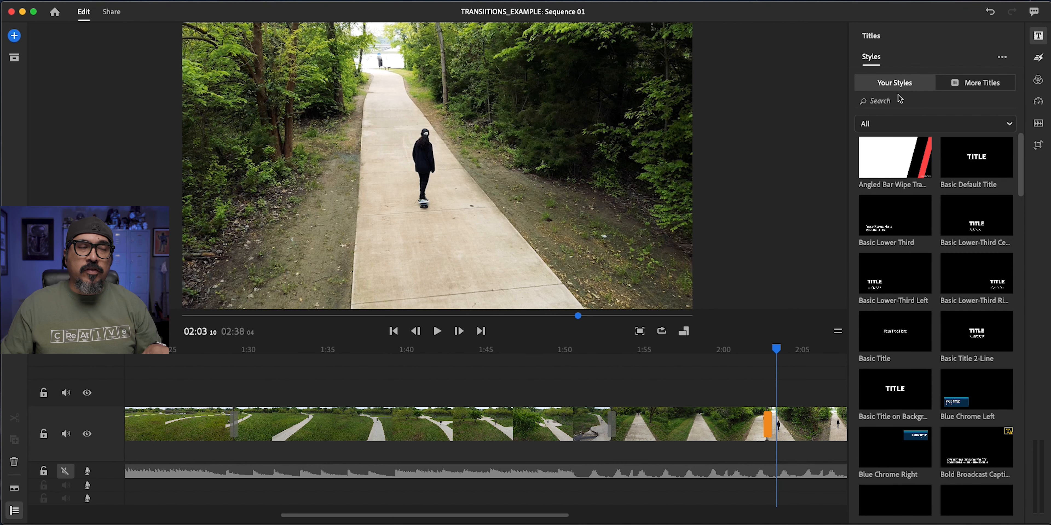
pyautogui.scroll(-10, 958, 247)
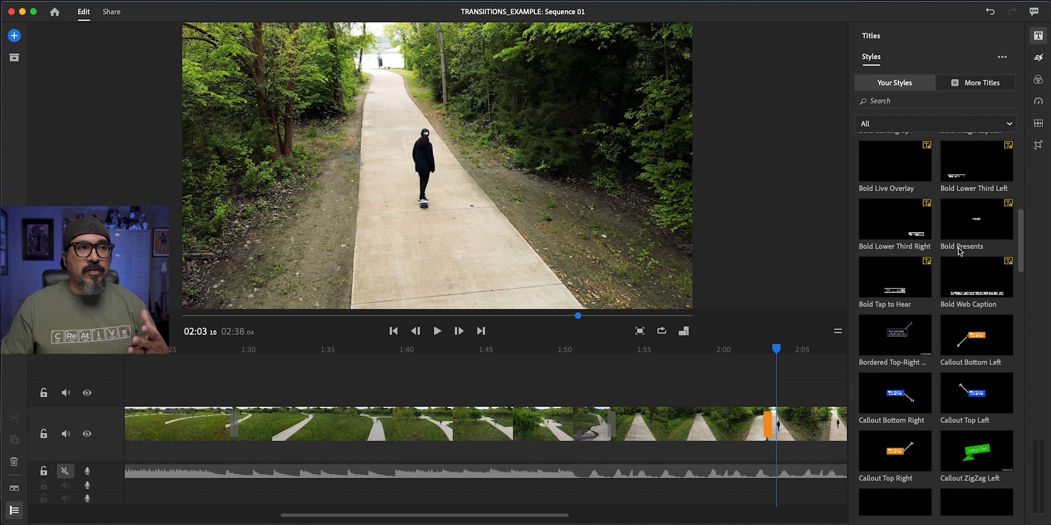
pyautogui.scroll(-15, 958, 250)
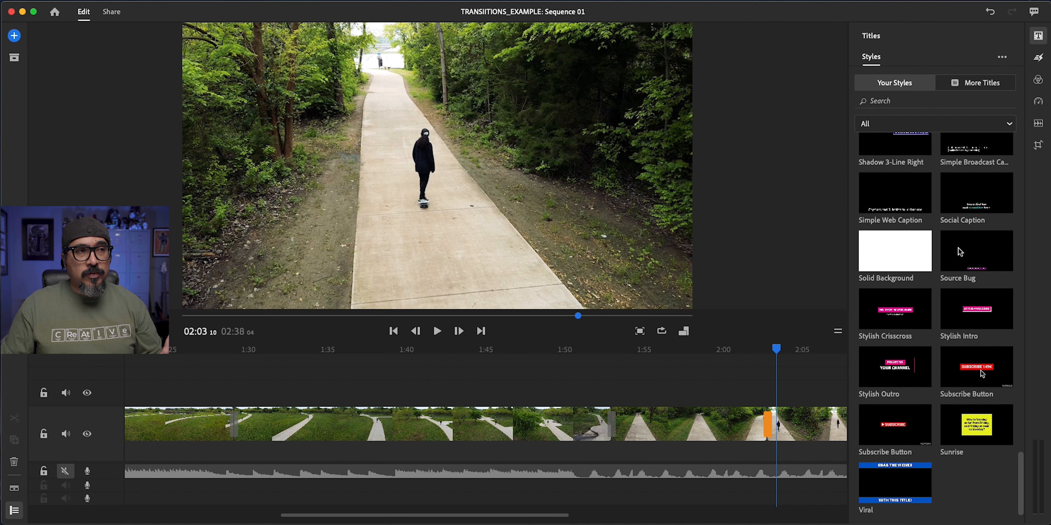
pyautogui.click(998, 85)
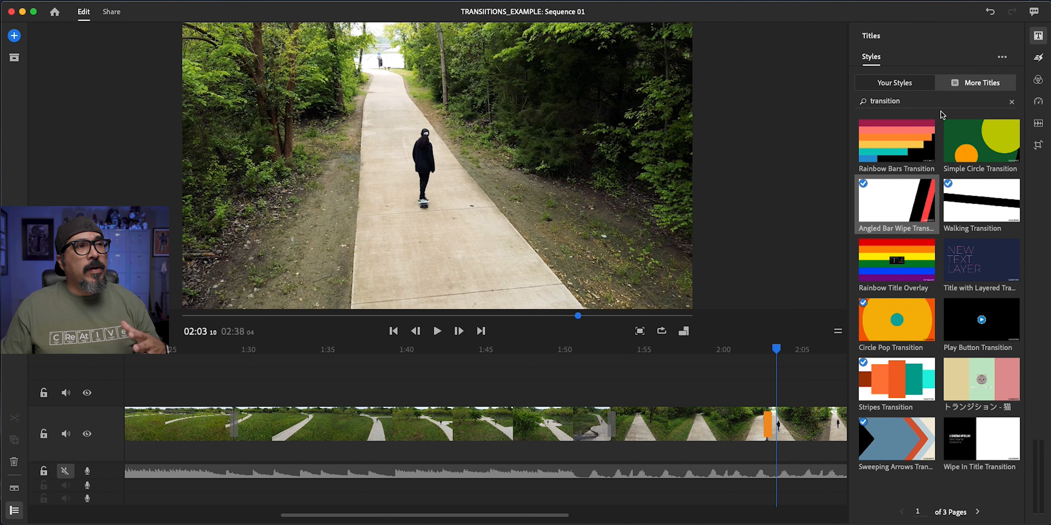
# Step: Clear the title search and search the additional titles for "transition" again
pyautogui.click(947, 101)
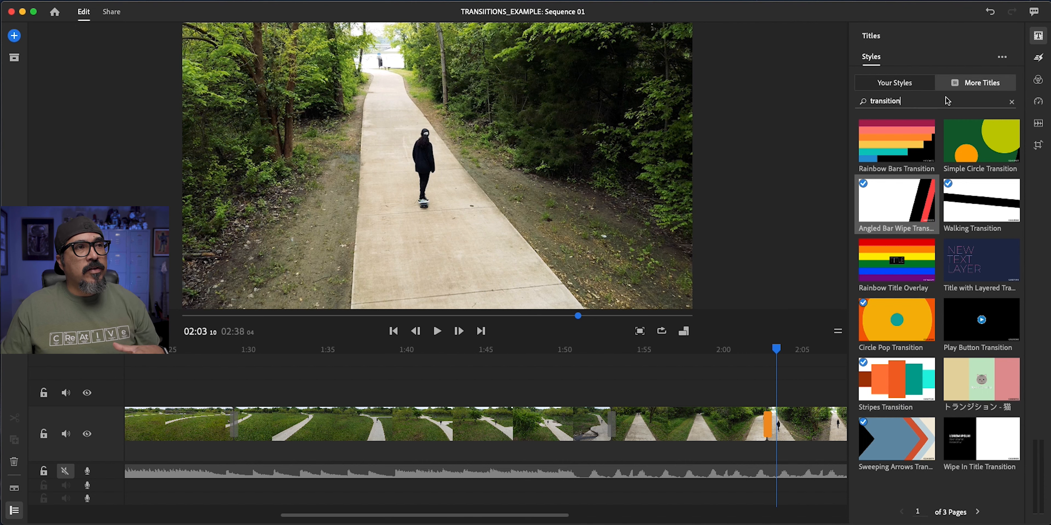
pyautogui.press('BackSpace')
pyautogui.press('BackSpace')
pyautogui.press('BackSpace')
pyautogui.press('BackSpace')
pyautogui.press('BackSpace')
pyautogui.press('BackSpace')
pyautogui.press('BackSpace')
pyautogui.press('BackSpace')
pyautogui.press('BackSpace')
pyautogui.press('BackSpace')
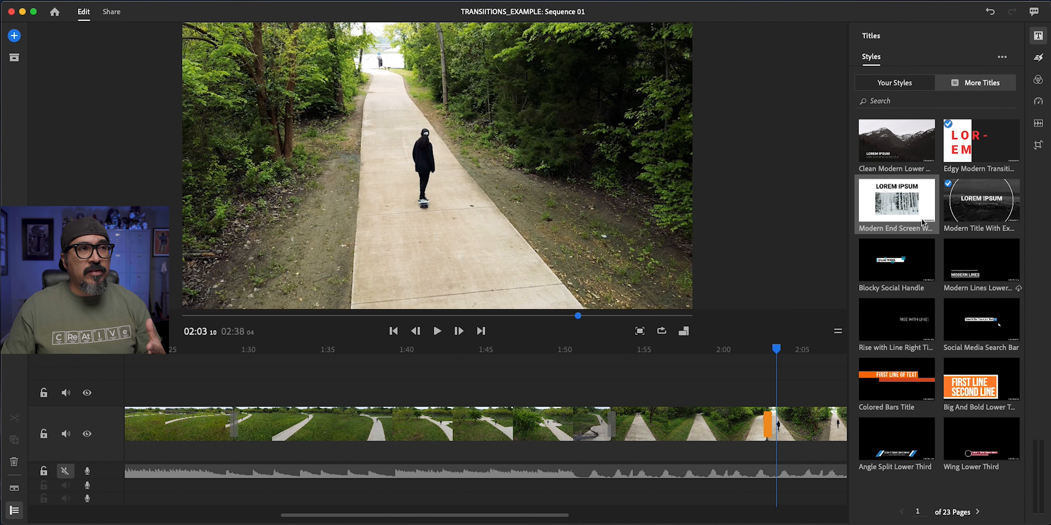
pyautogui.click(892, 101)
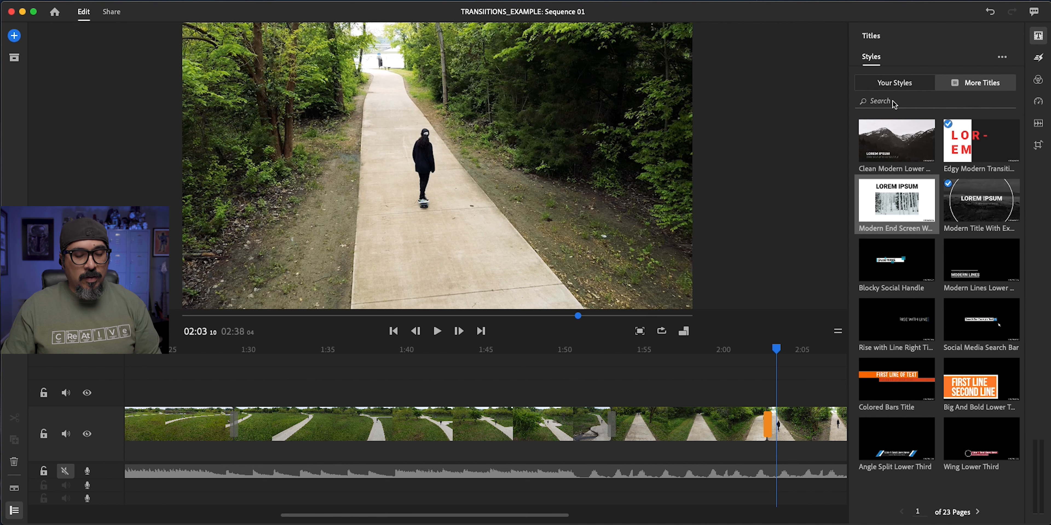
pyautogui.write('trans')
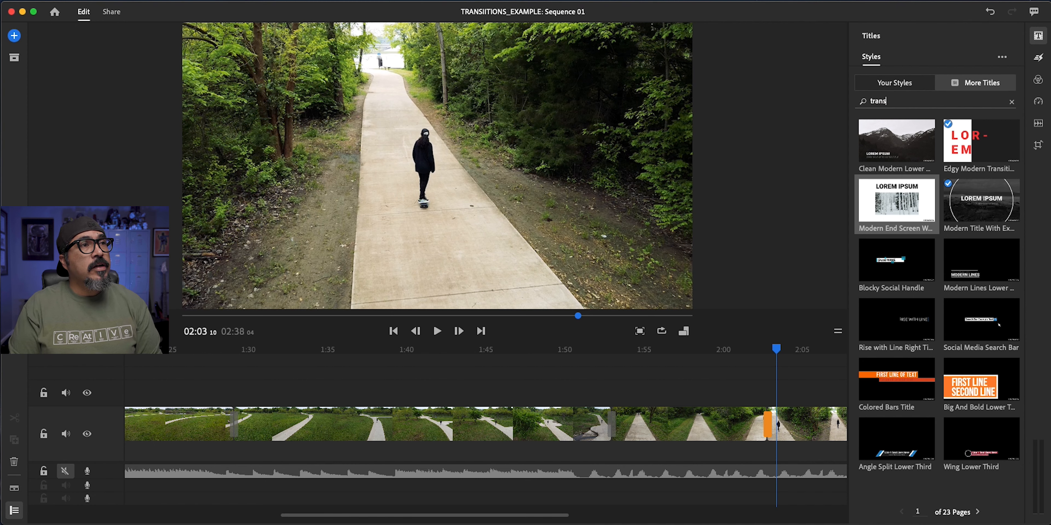
pyautogui.write('ition')
pyautogui.press('Return')
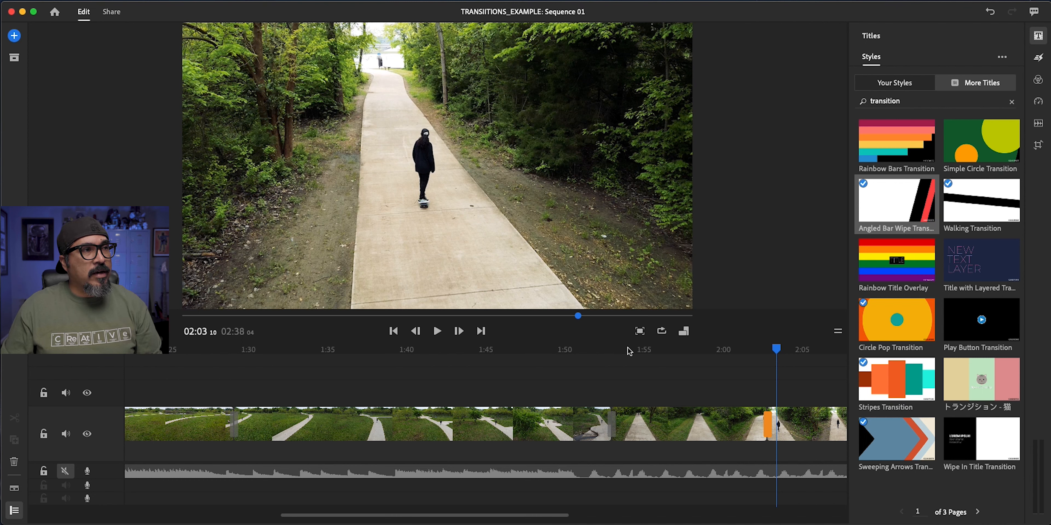
# Step: Remove the Dip to Black at 01:53 and place the Triangle Slice Transition title over that cut on the track above
pyautogui.click(613, 422)
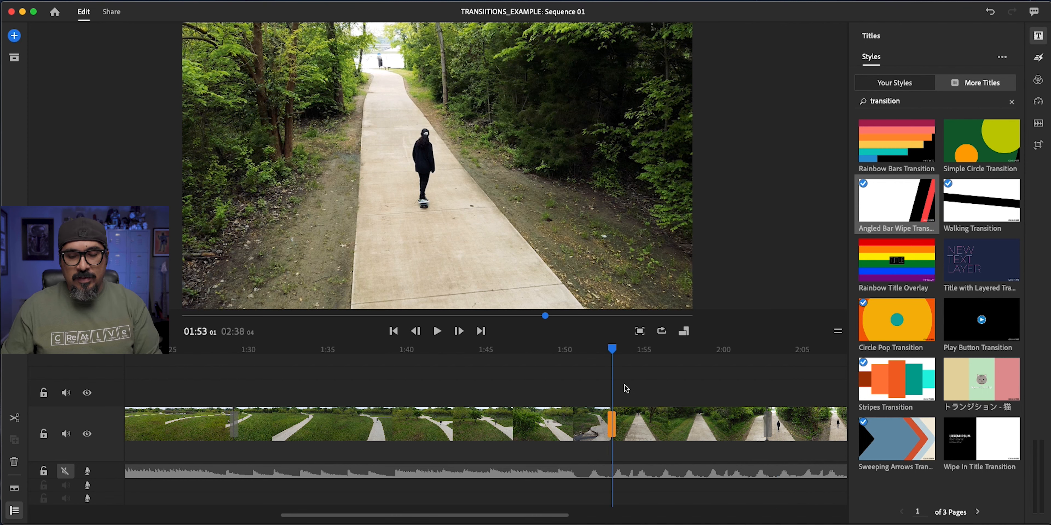
pyautogui.click(607, 424)
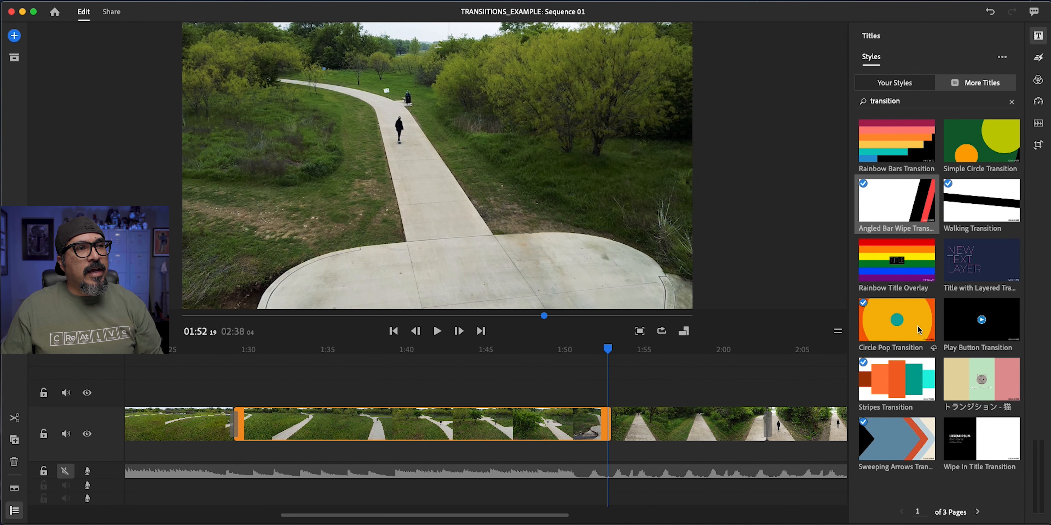
pyautogui.click(978, 512)
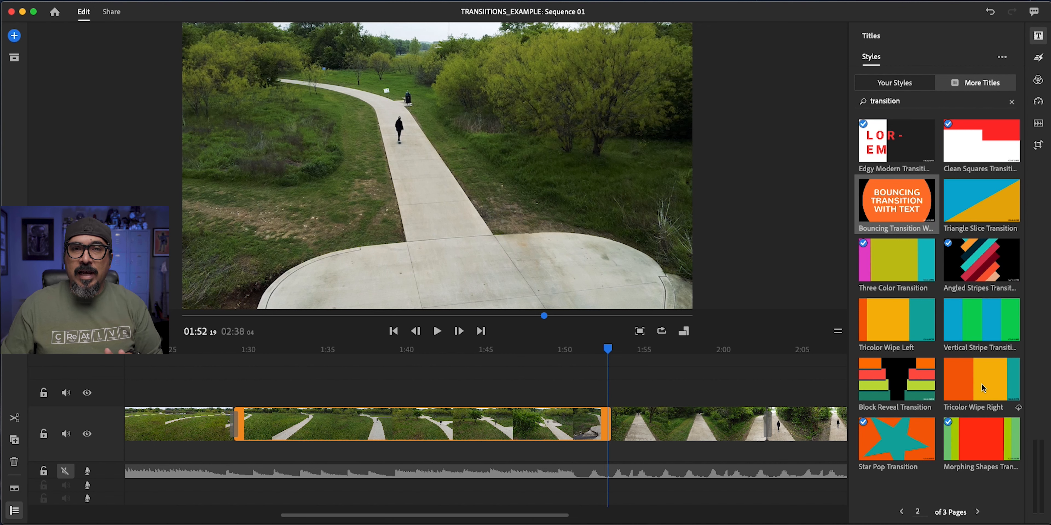
pyautogui.click(987, 213)
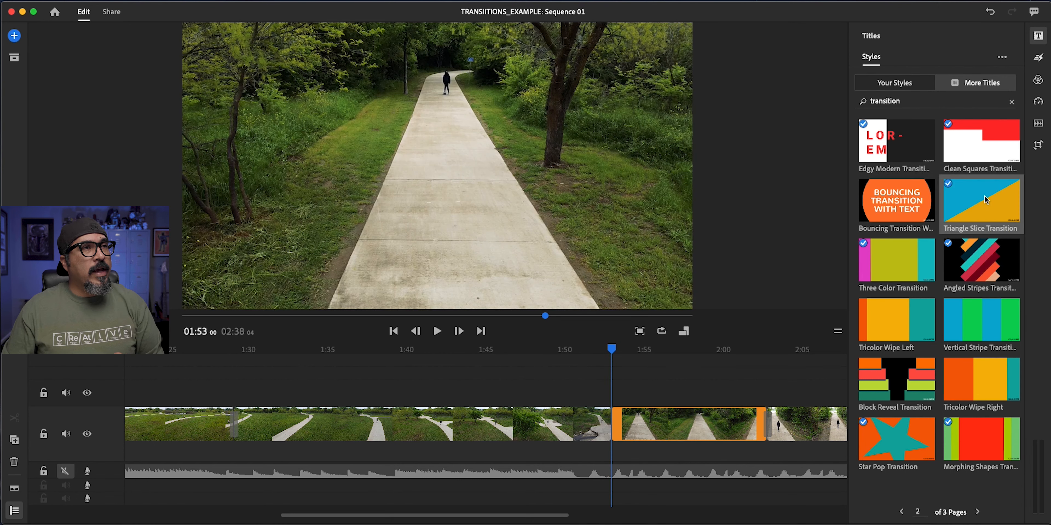
pyautogui.moveTo(987, 212); pyautogui.dragTo(602, 398)
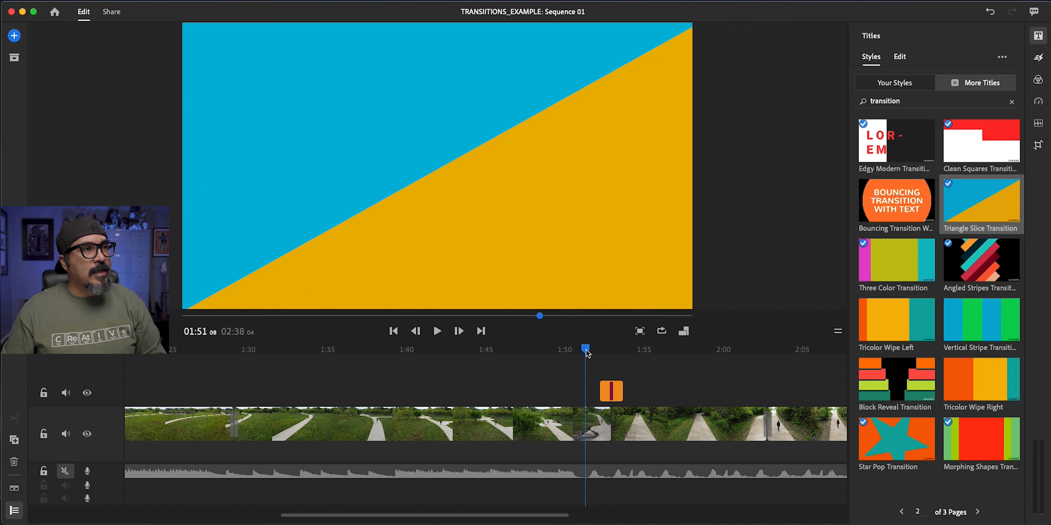
# Step: Play back the Triangle Slice Transition over the cut, starting shortly before it at about 01:51
pyautogui.click(585, 351)
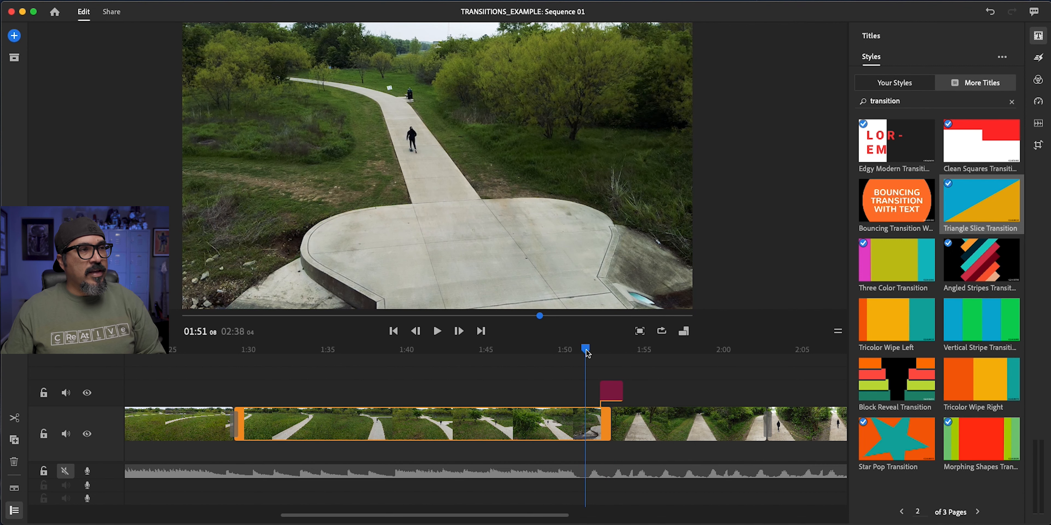
pyautogui.press('space')
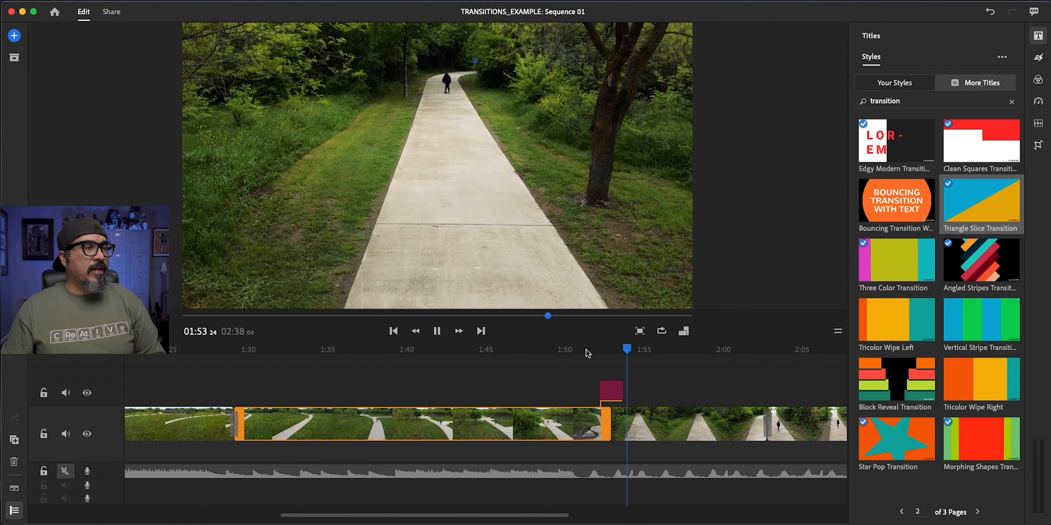
pyautogui.press('space')
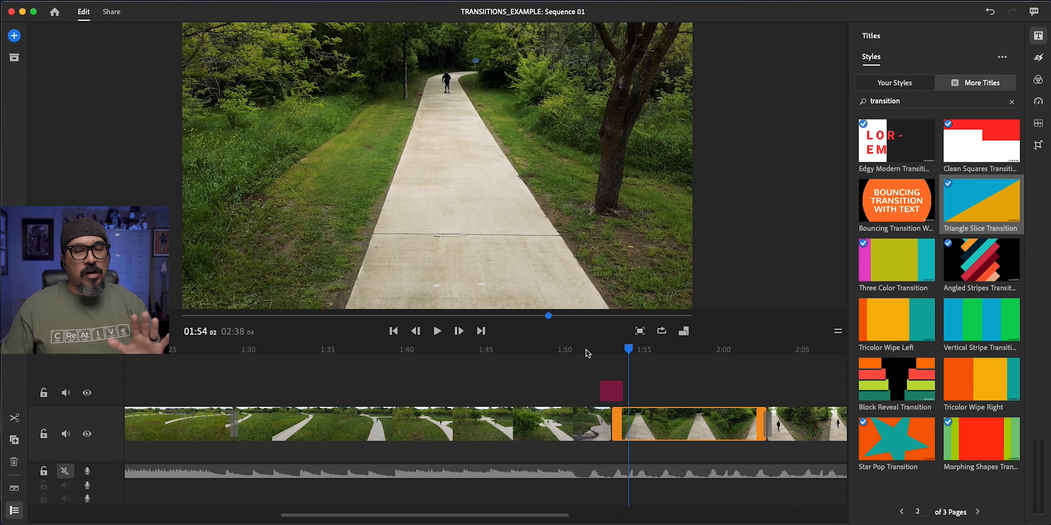
# Step: Insert the Triangle Slice Transition title between the two clips on the main video track and play it back
pyautogui.moveTo(614, 393); pyautogui.dragTo(619, 426)
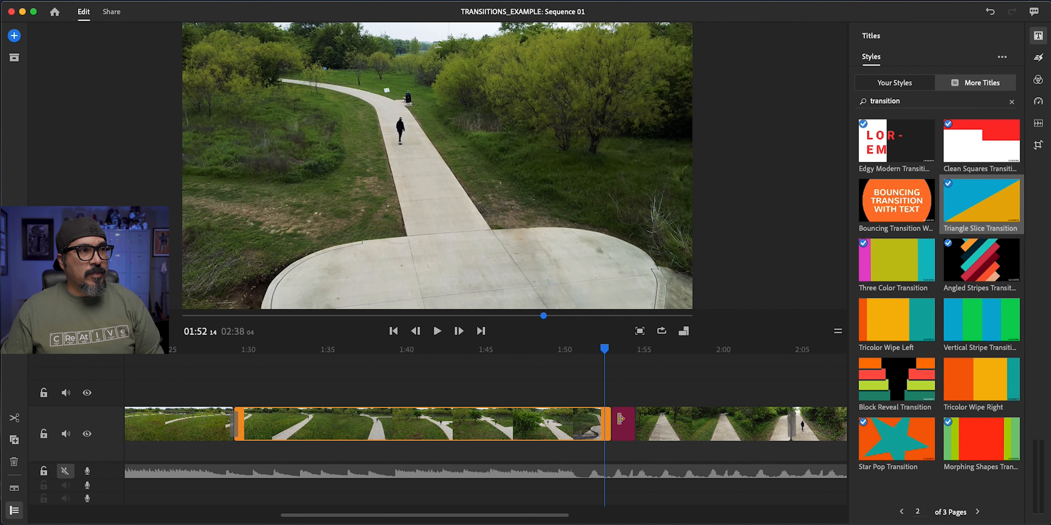
pyautogui.click(590, 353)
pyautogui.press('space')
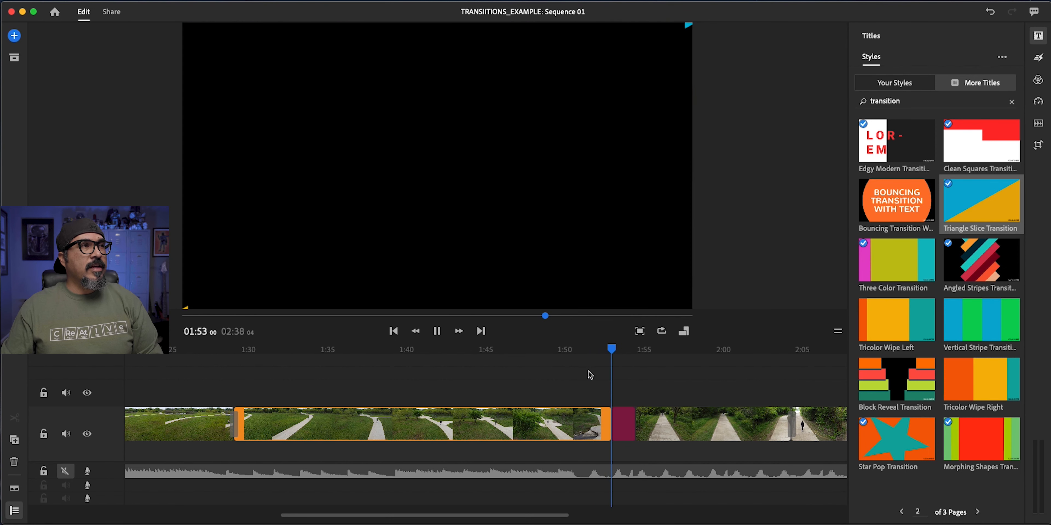
pyautogui.press('space')
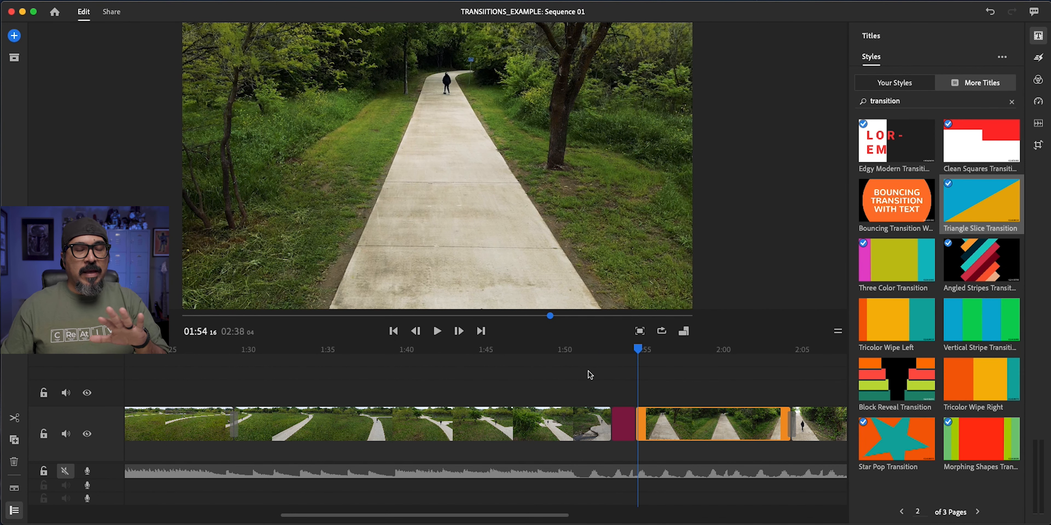
# Step: Move the Triangle Slice Transition title back to the track above, centred over the 01:53 cut, and play it back
pyautogui.click(591, 375)
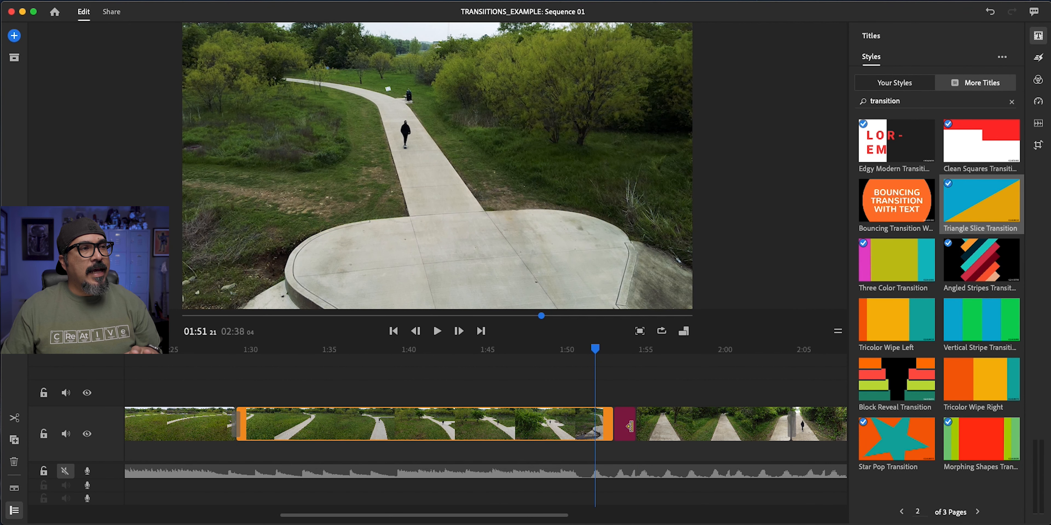
pyautogui.moveTo(629, 427); pyautogui.dragTo(614, 400)
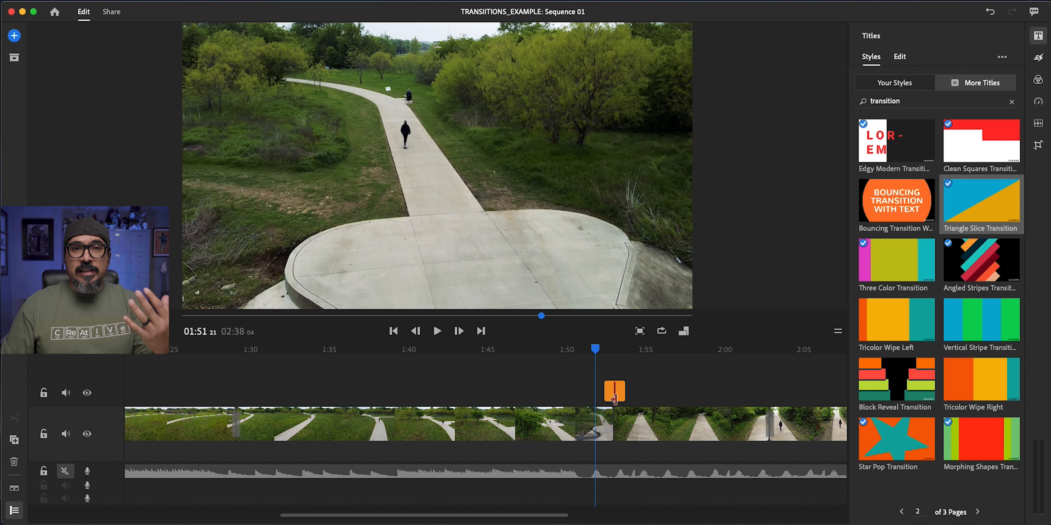
pyautogui.press('space')
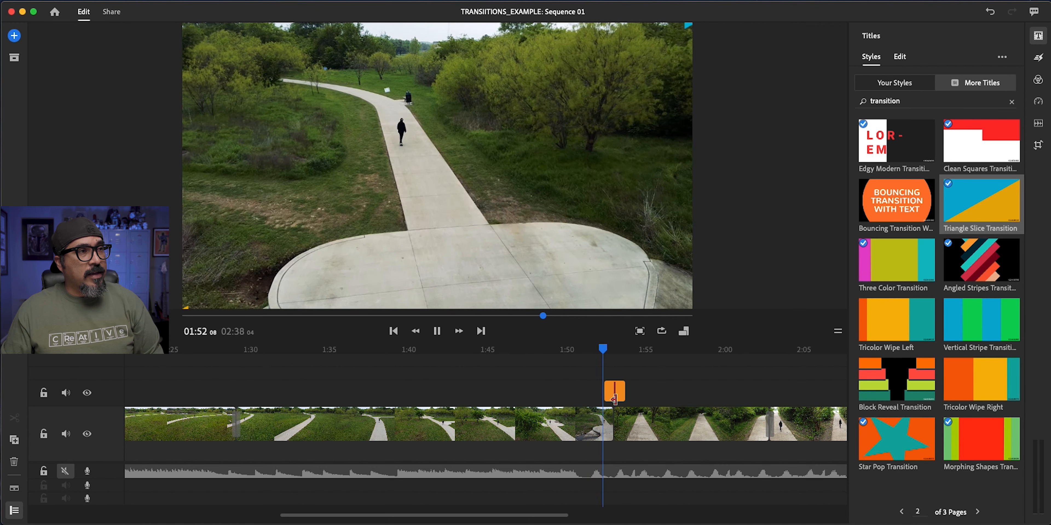
pyautogui.press('space')
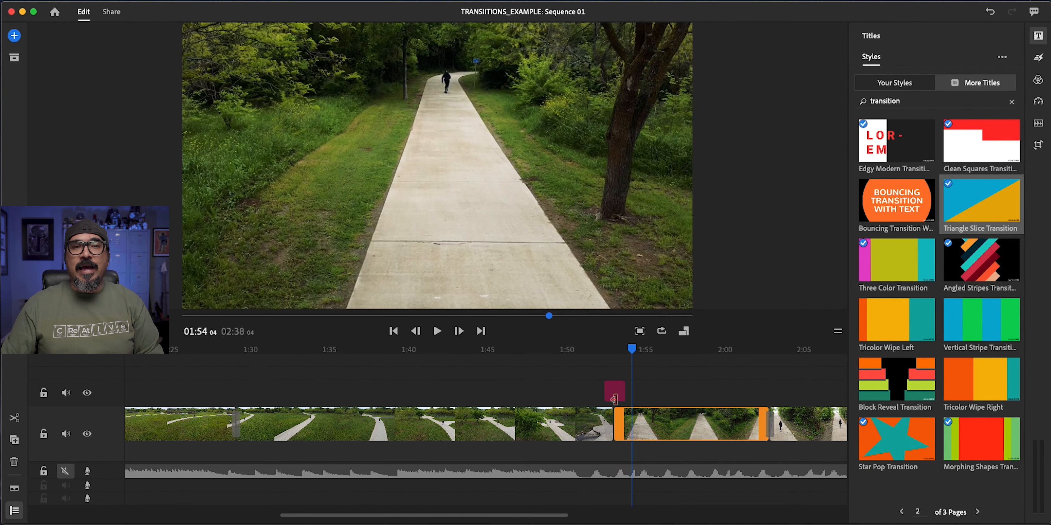